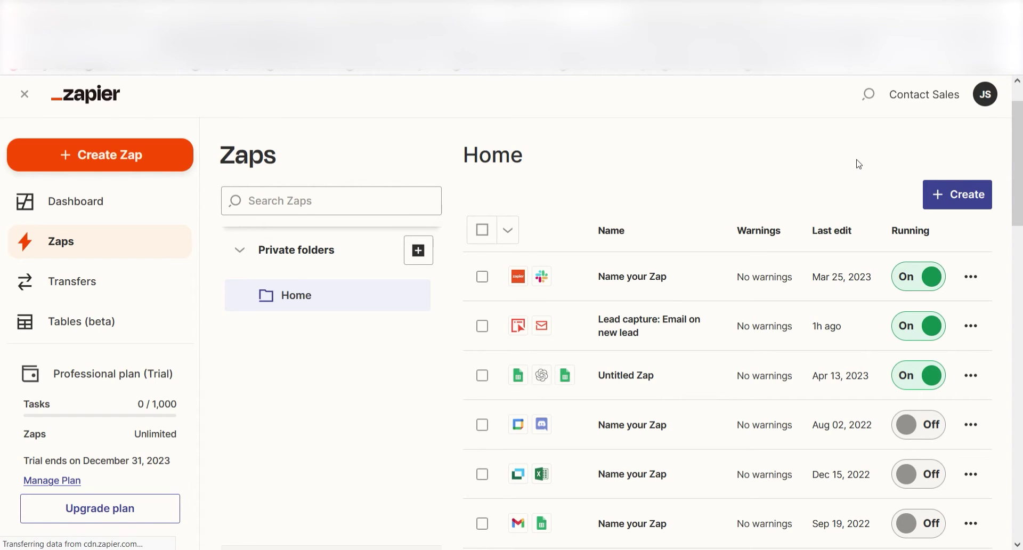
Step: Create a new Zap triggered by Google My Business 'New Review'
{"action": "left_click", "coordinate": [178, 154]}
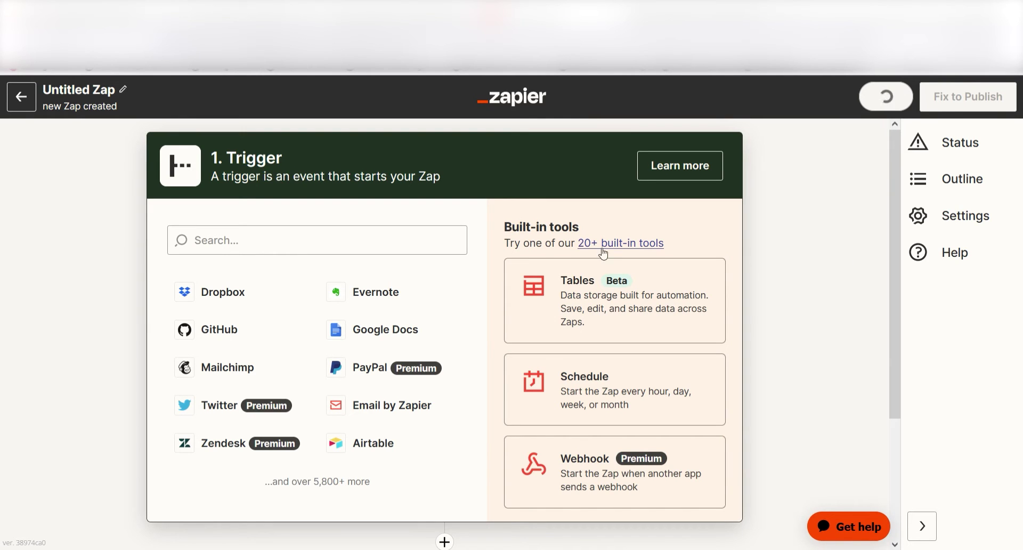
{"action": "left_click", "coordinate": [340, 239]}
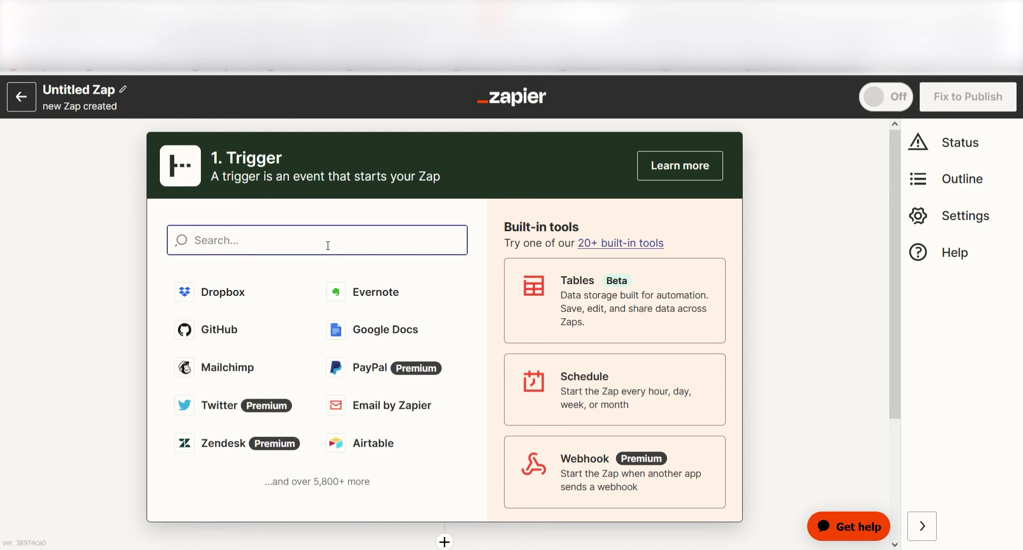
{"action": "type", "text": "google my bus"}
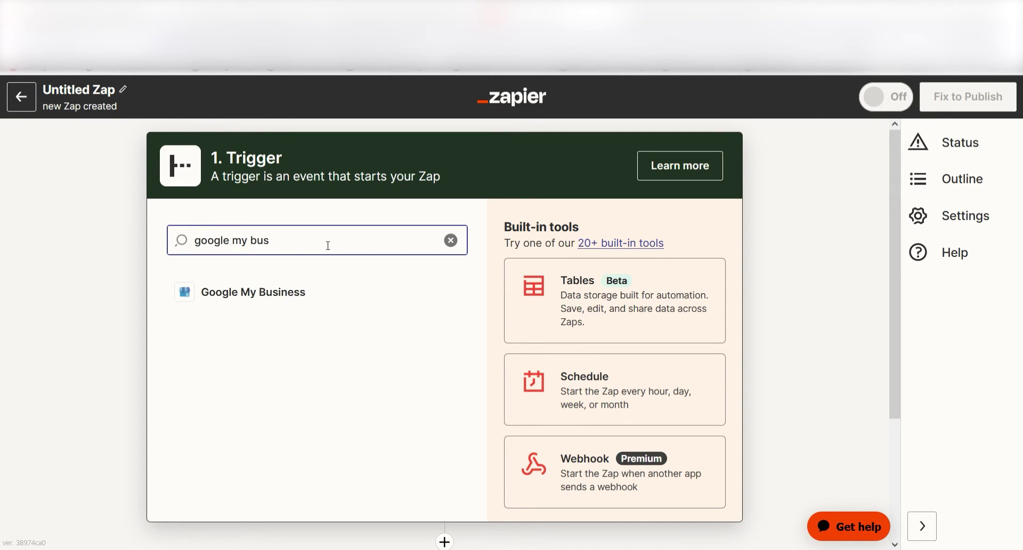
{"action": "left_click", "coordinate": [297, 293]}
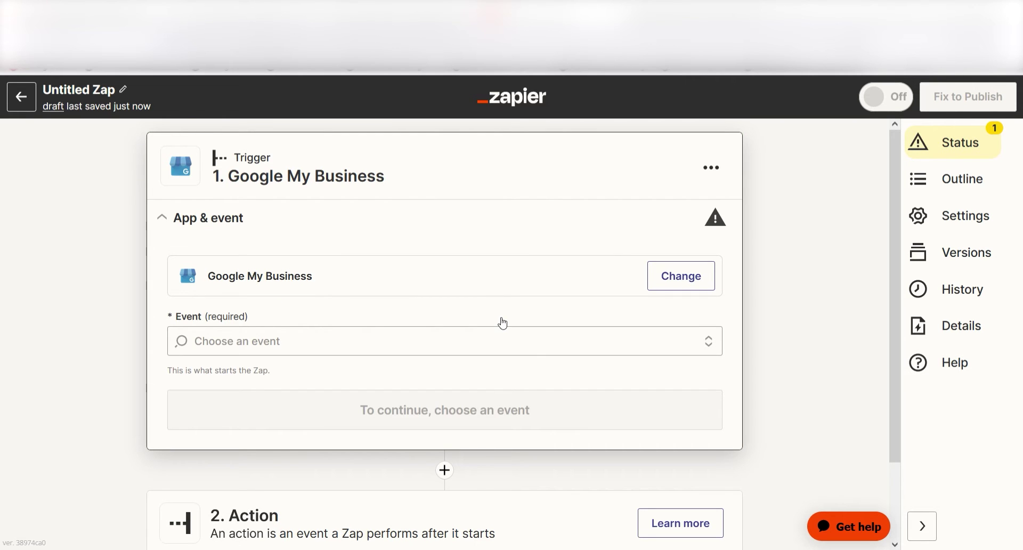
{"action": "left_click", "coordinate": [497, 342]}
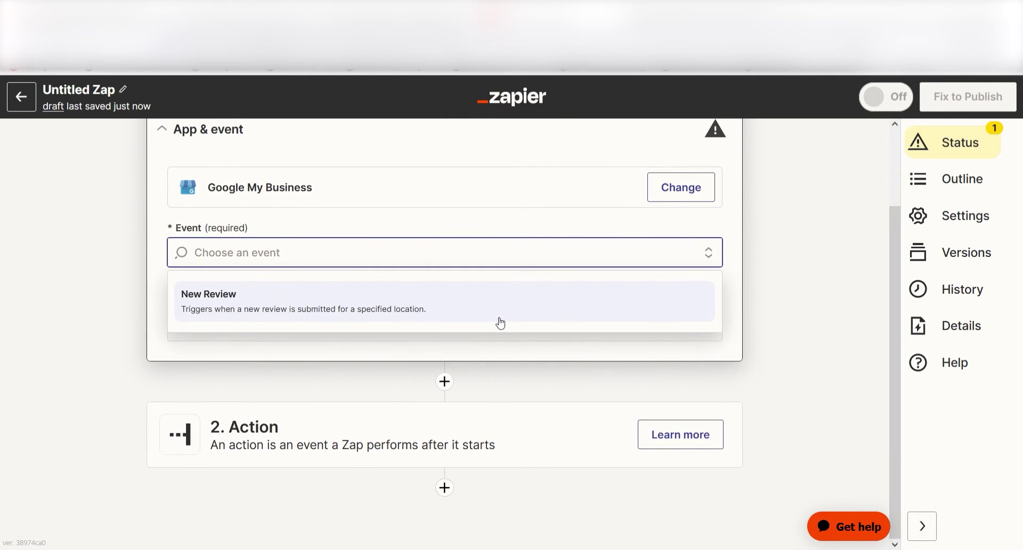
{"action": "left_click", "coordinate": [500, 323]}
Step: Authorize the Google account in the consent popup and pick the business location to watch
{"action": "left_click", "coordinate": [631, 334]}
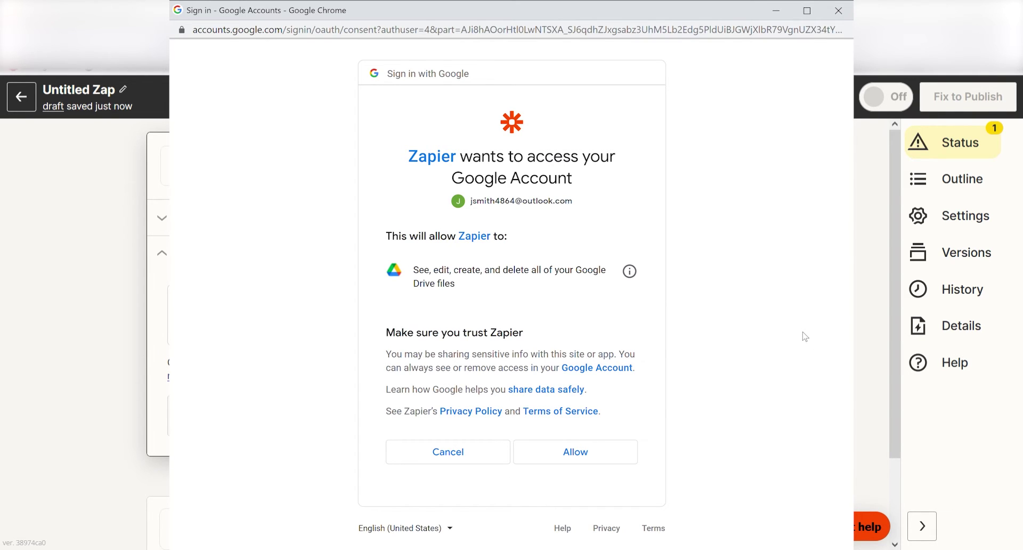
{"action": "left_click", "coordinate": [613, 451]}
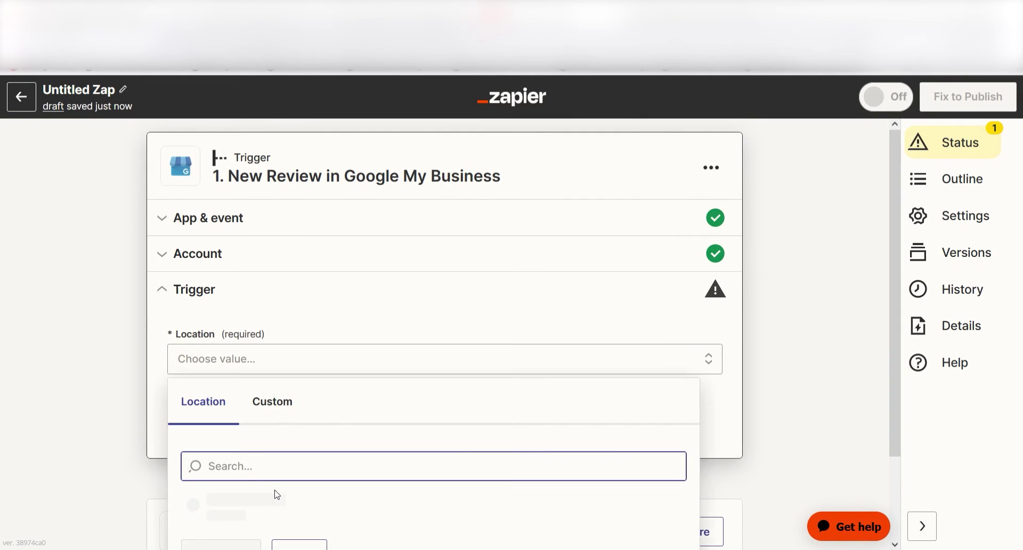
{"action": "left_click", "coordinate": [271, 503]}
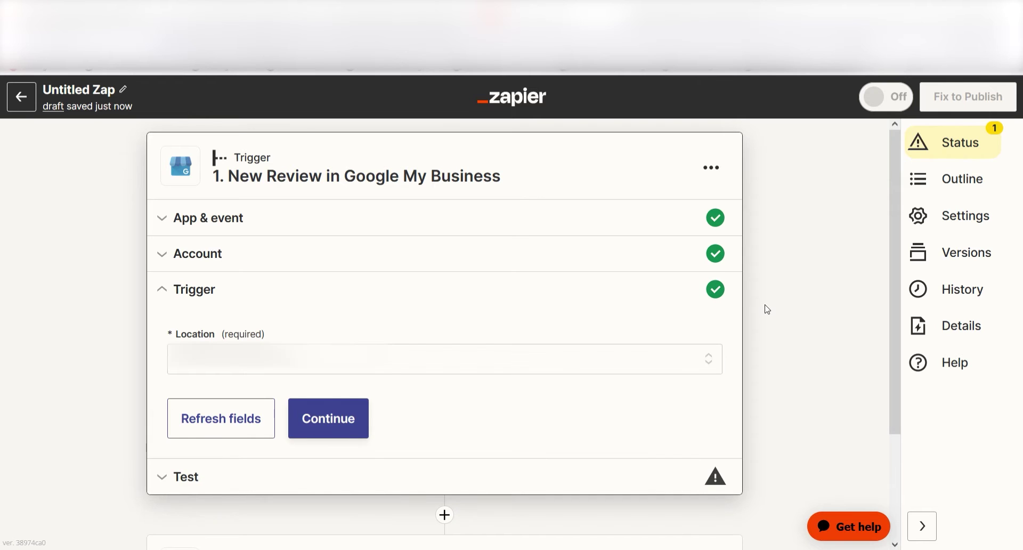
{"action": "left_click", "coordinate": [363, 419]}
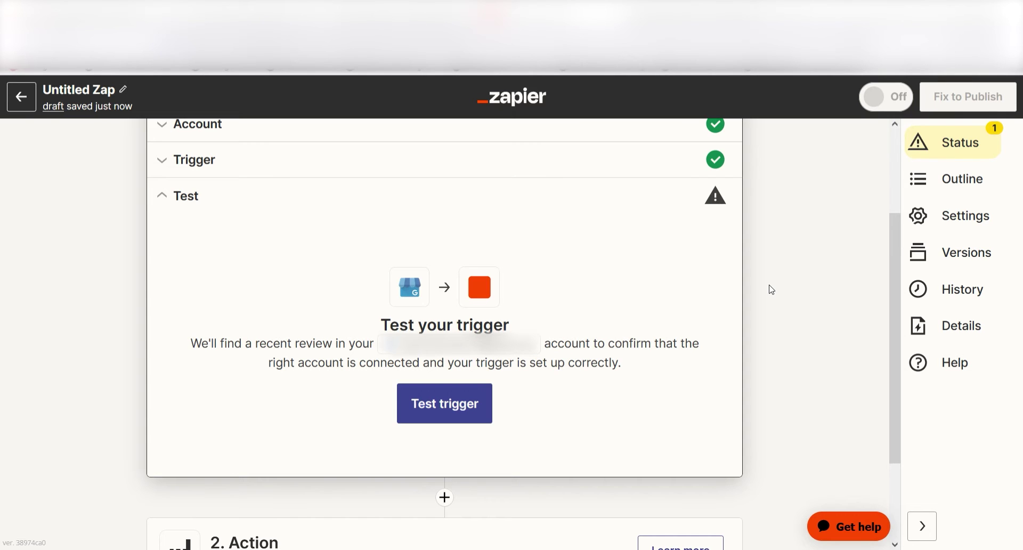
Step: Run the trigger test to pull in a sample review and check its data
{"action": "left_click", "coordinate": [421, 417]}
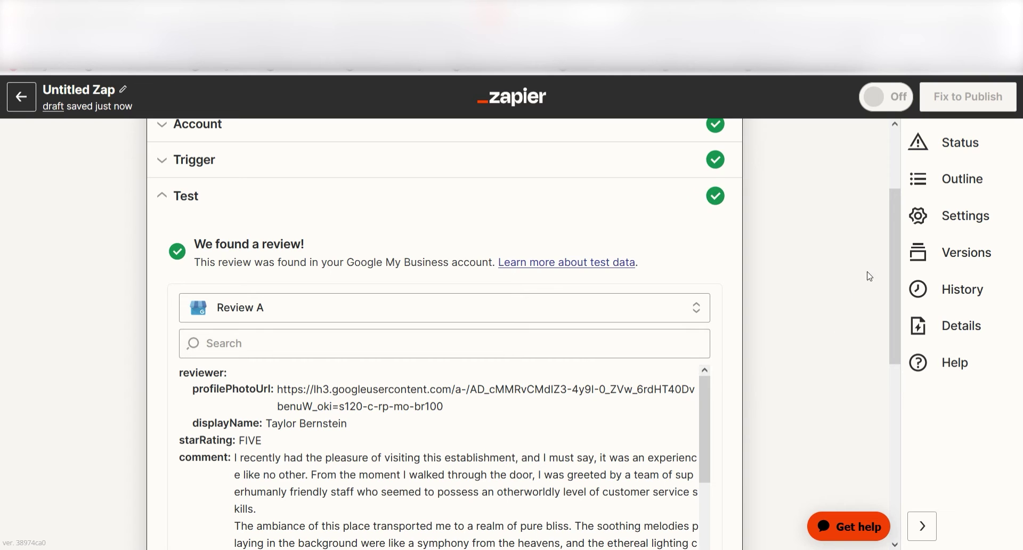
{"action": "mouse_move", "coordinate": [897, 244]}
{"action": "left_mouse_down"}
{"action": "mouse_move", "coordinate": [904, 312]}
{"action": "mouse_move", "coordinate": [851, 351]}
{"action": "left_mouse_up"}
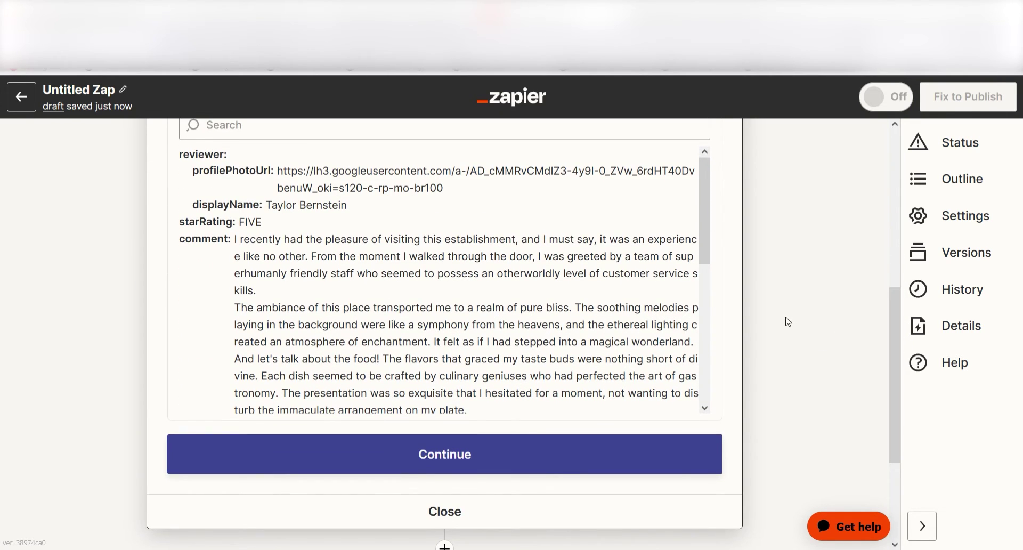
{"action": "left_click", "coordinate": [571, 452]}
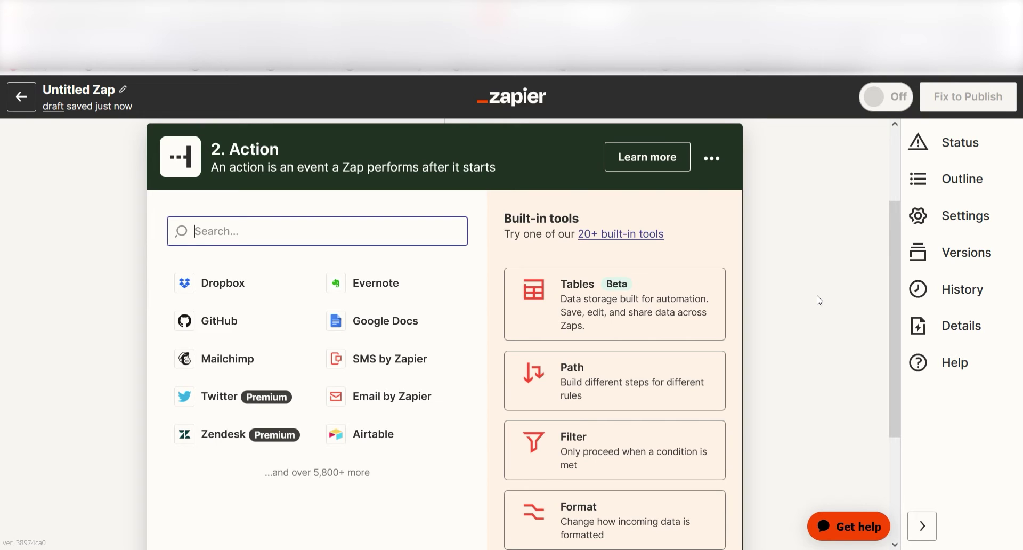
Step: Set the action step to OpenAI (GPT-3, DALL·E, Whisper) with the Send Prompt event
{"action": "type", "text": "openai"}
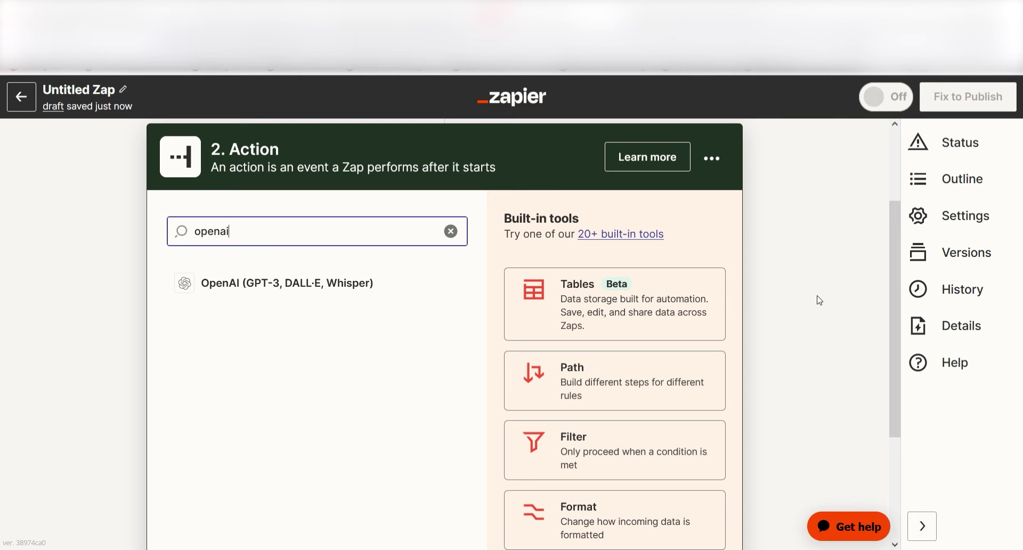
{"action": "left_click", "coordinate": [389, 281]}
{"action": "left_click", "coordinate": [446, 369]}
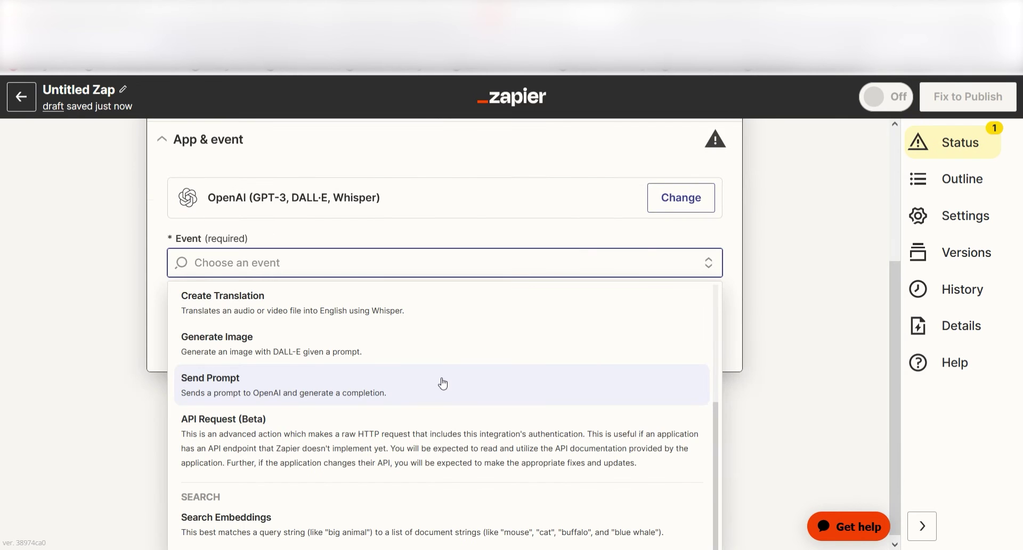
{"action": "left_click", "coordinate": [594, 396]}
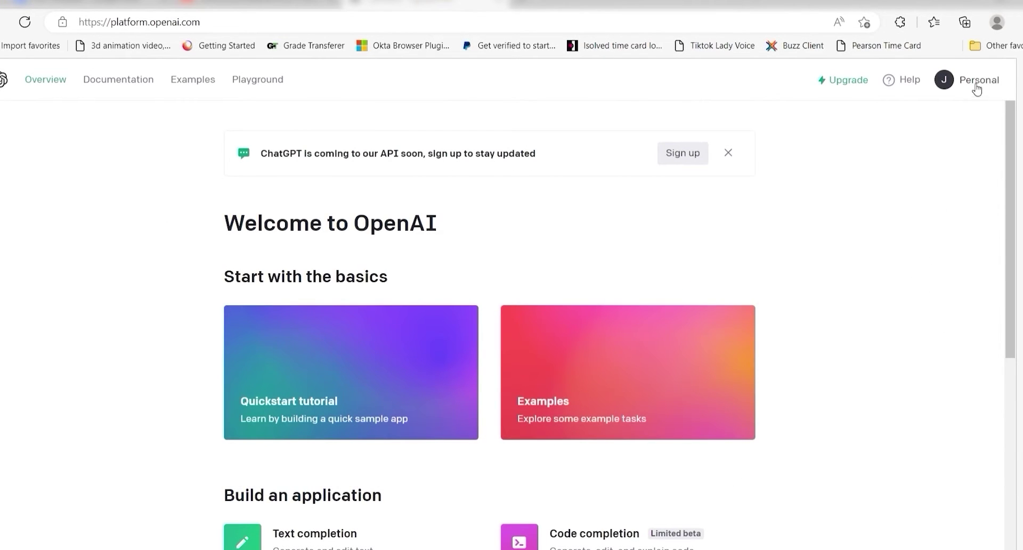
Step: Create a new secret key on the OpenAI API keys page and copy it
{"action": "left_click", "coordinate": [979, 80]}
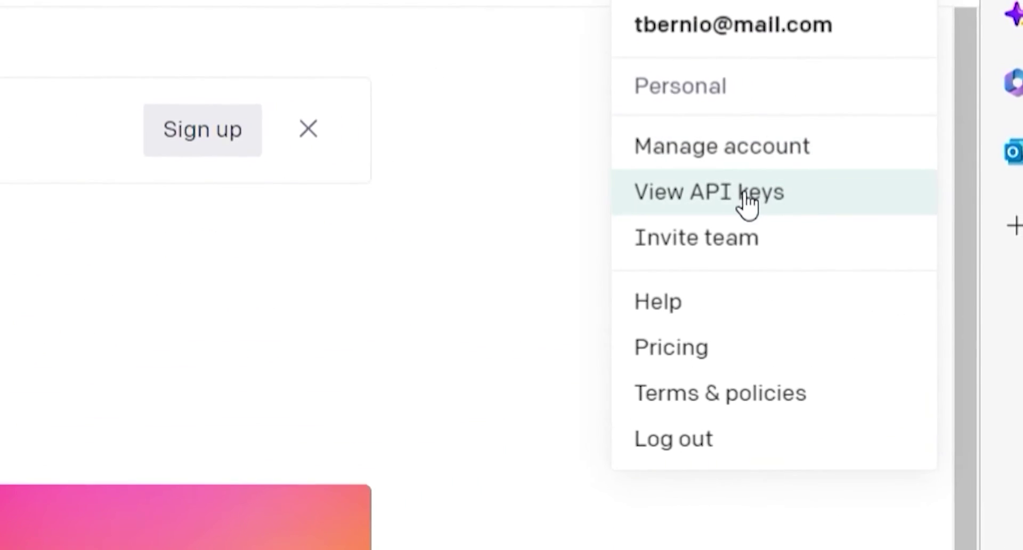
{"action": "left_click", "coordinate": [805, 190]}
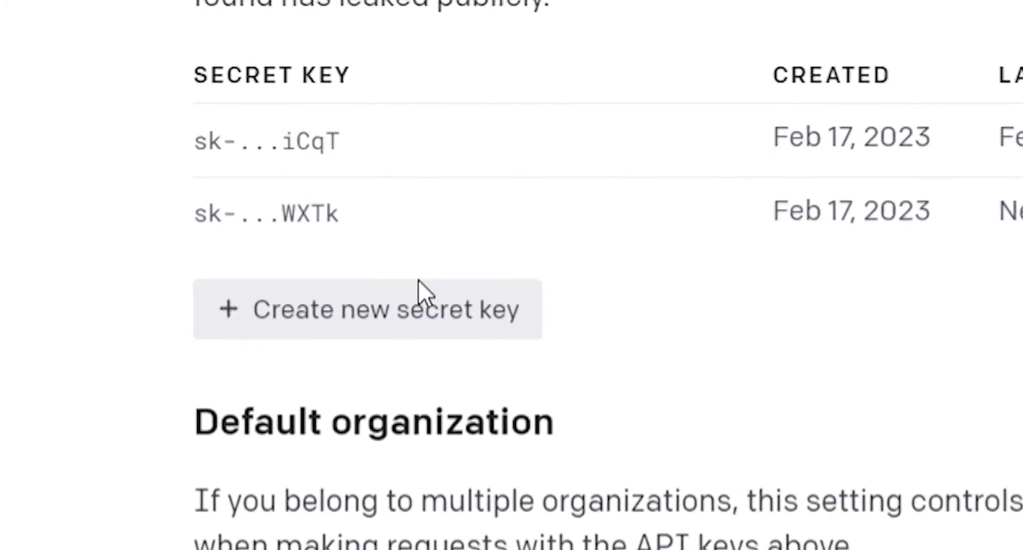
{"action": "left_click", "coordinate": [418, 281]}
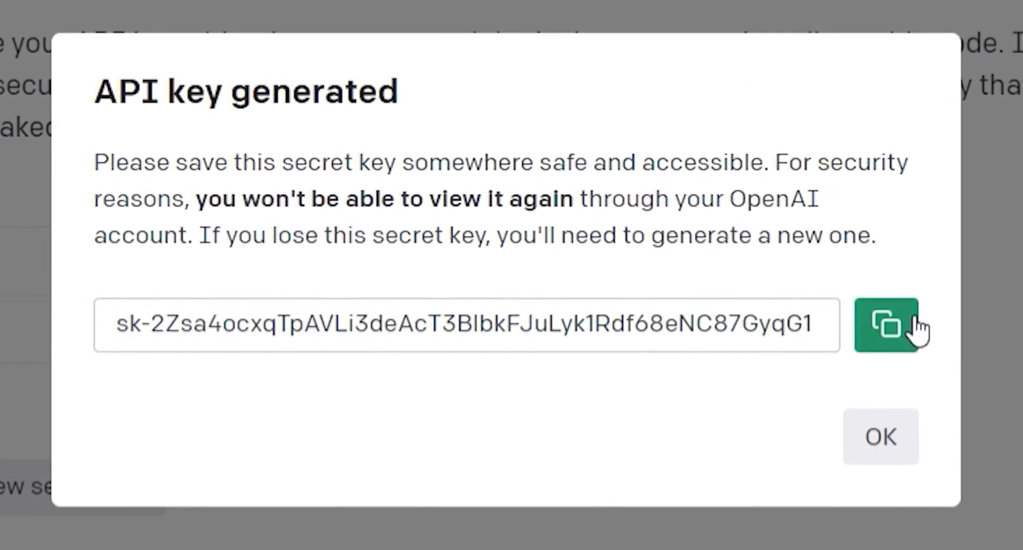
{"action": "left_click", "coordinate": [914, 322]}
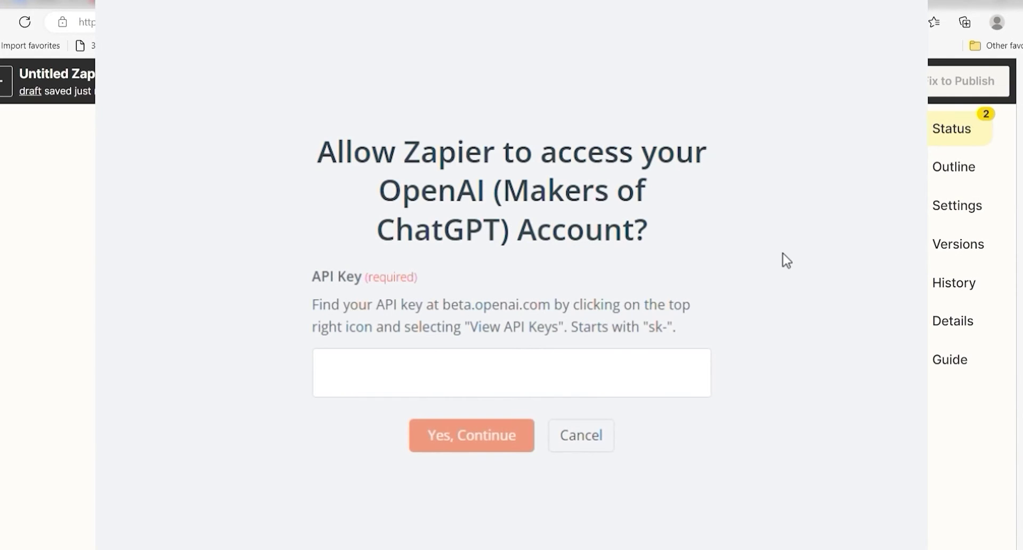
Step: Paste the copied secret key into Zapier's OpenAI connection dialog and continue
{"action": "left_click", "coordinate": [597, 379]}
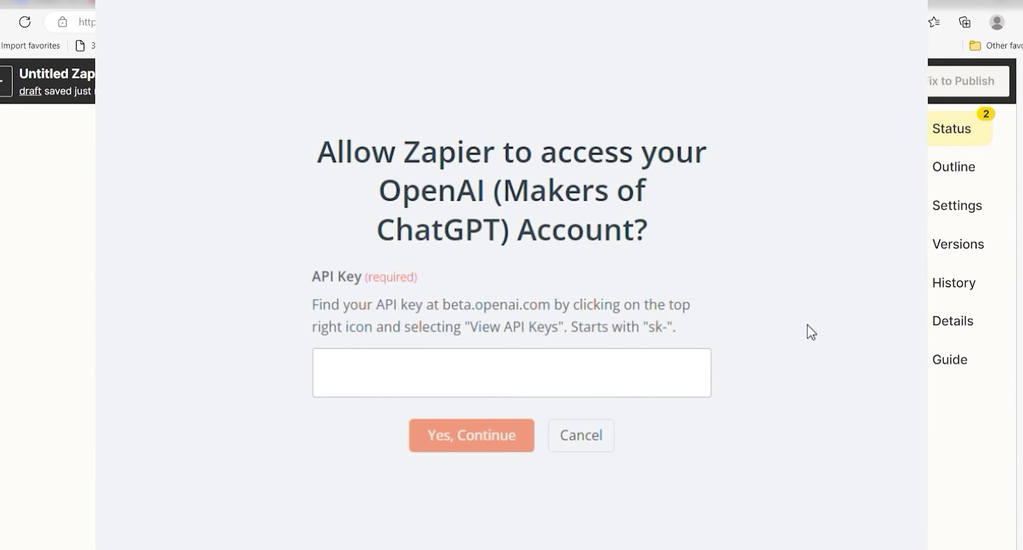
{"action": "key", "text": "ctrl+v"}
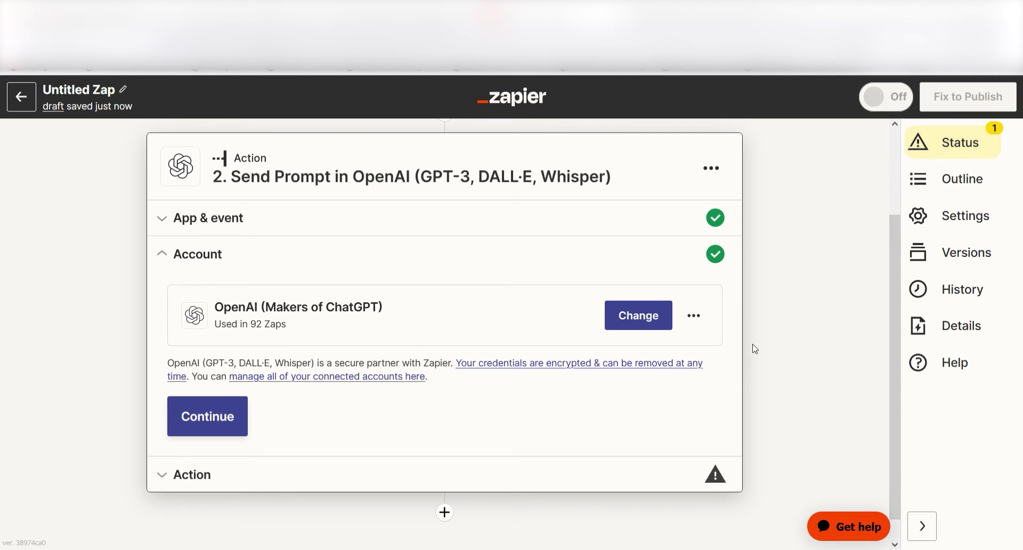
{"action": "left_click", "coordinate": [205, 417]}
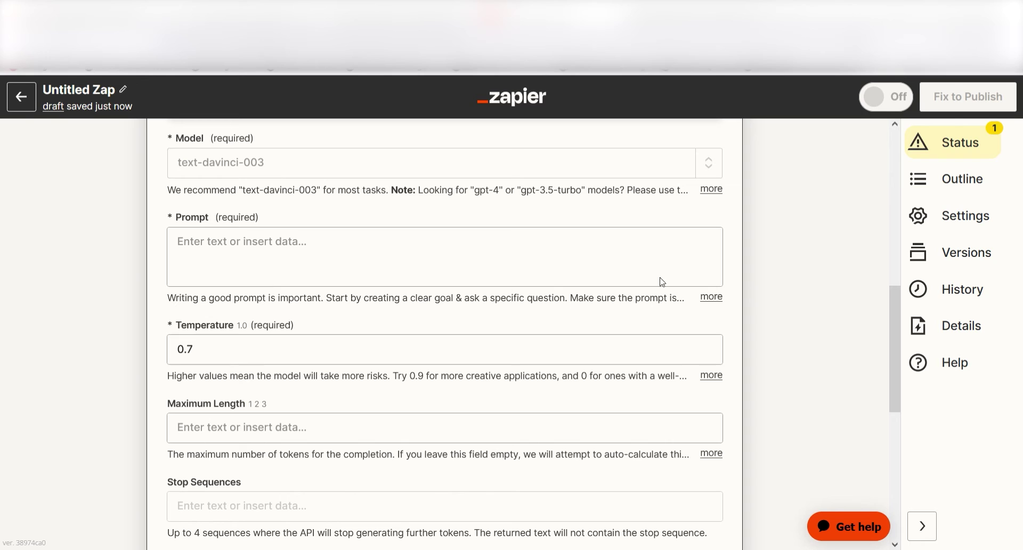
Step: Write a prompt asking for an under-100-word summary and three key points, inserting the review Comment
{"action": "left_click", "coordinate": [613, 256]}
{"action": "type", "text": "tak"}
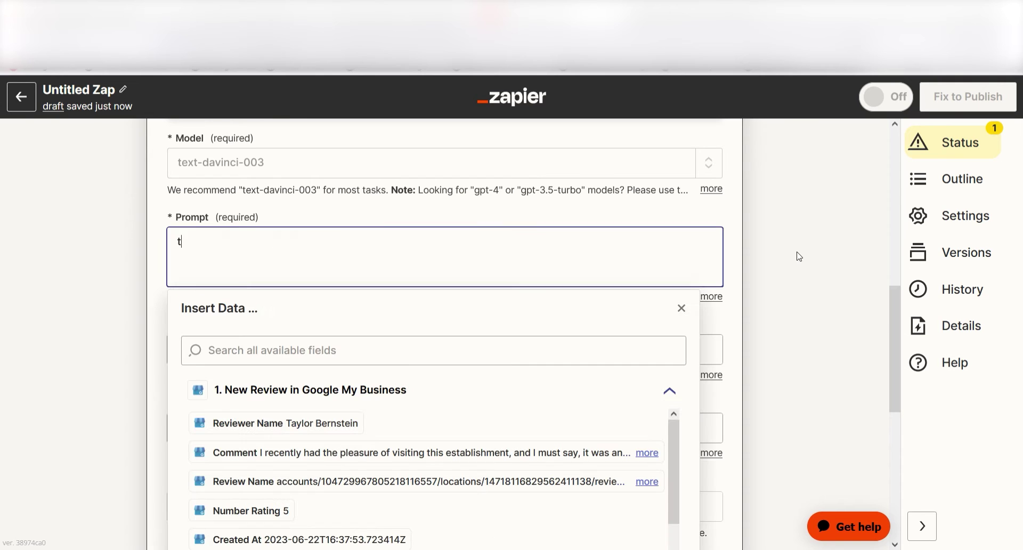
{"action": "type", "text": "e this review, summarize it in under 100 words and then give me three key points on how to improve my business based off of the data."}
{"action": "left_click", "coordinate": [480, 455]}
{"action": "type", "text": "\"/;"}
{"action": "scroll", "coordinate": [715, 298], "scroll_direction": "down", "scroll_amount": 3}
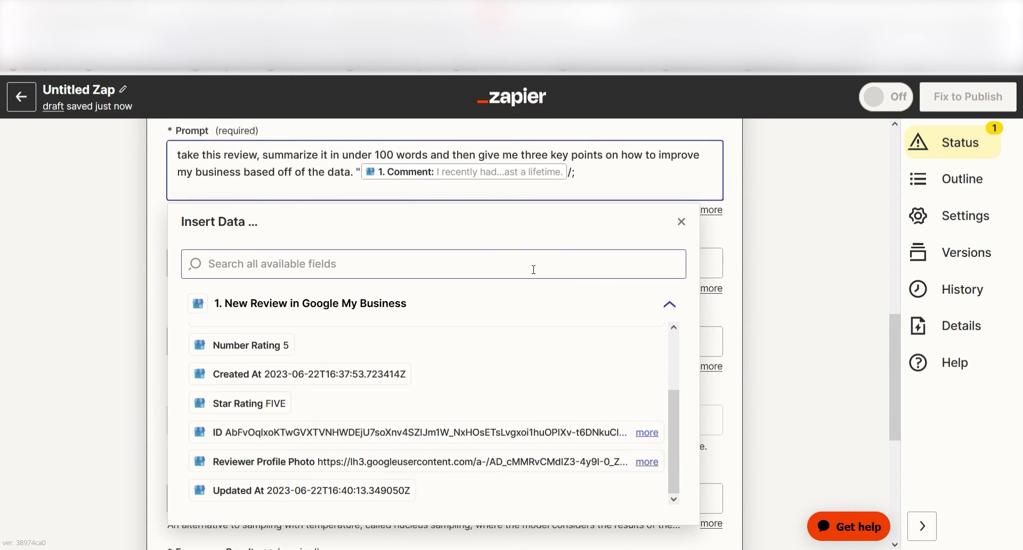
Step: Replace the stray semicolon with a DD:MM:YYYY date instruction and insert the Created At field
{"action": "key", "text": "BackSpace"}
{"action": "type", "text": "Also, start the review with this date, but keep it i"}
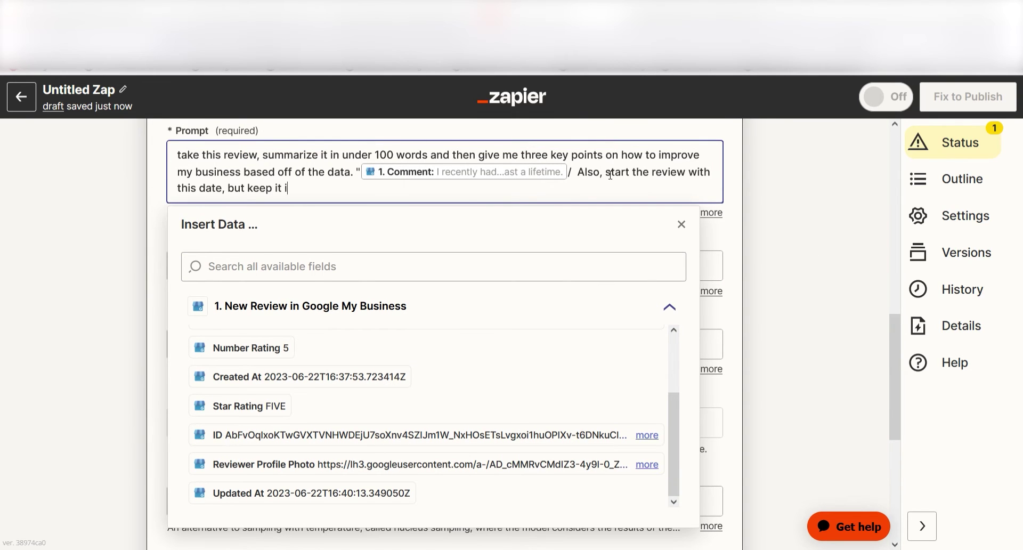
{"action": "type", "text": "n DD:MM:YYYY format"}
{"action": "left_click", "coordinate": [309, 377]}
{"action": "left_click", "coordinate": [759, 240]}
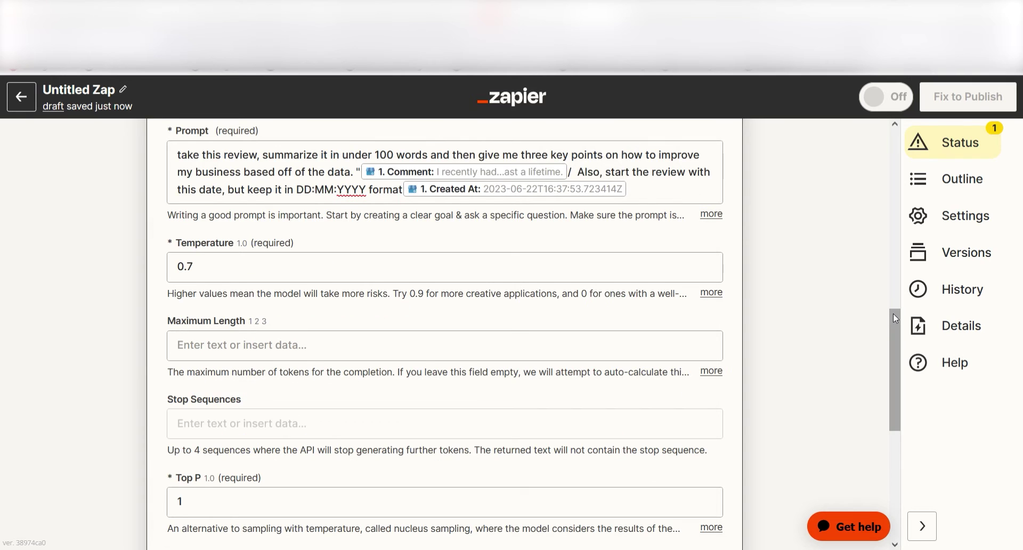
{"action": "left_click_drag", "start_coordinate": [894, 314], "coordinate": [897, 359]}
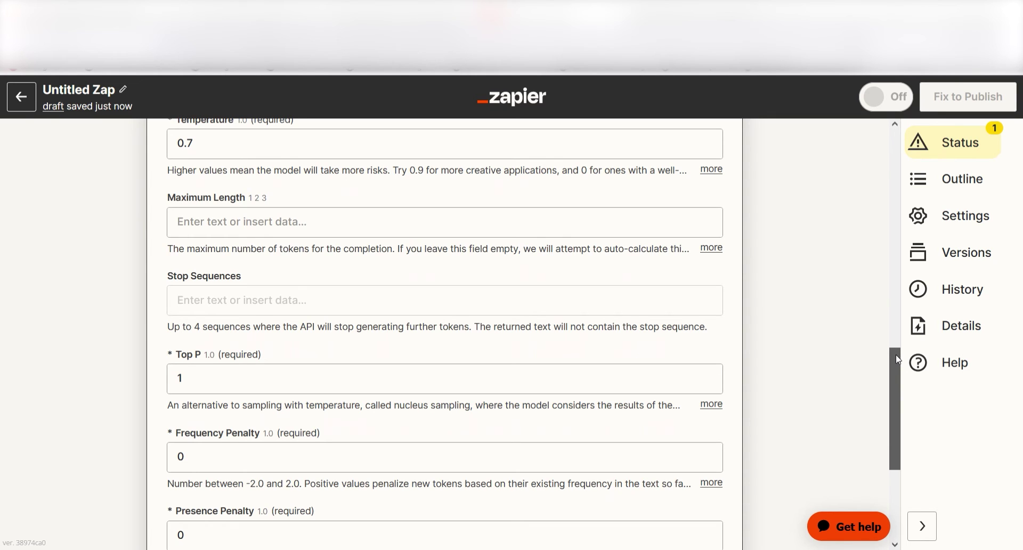
{"action": "left_click_drag", "start_coordinate": [897, 354], "coordinate": [894, 422]}
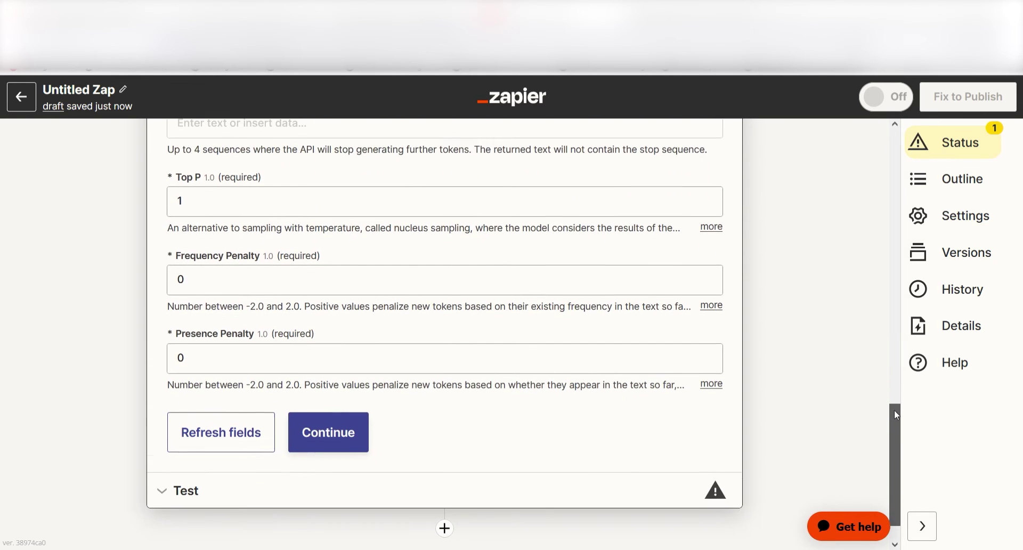
Step: Test the OpenAI prompt, review the dated summary with three points, and dismiss the publish notice
{"action": "left_click", "coordinate": [367, 400]}
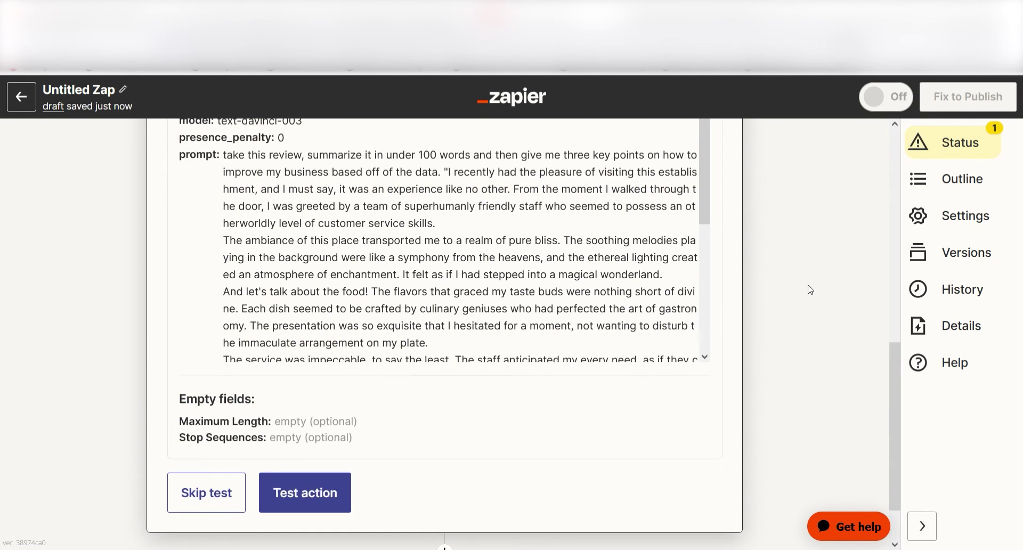
{"action": "left_click", "coordinate": [283, 503]}
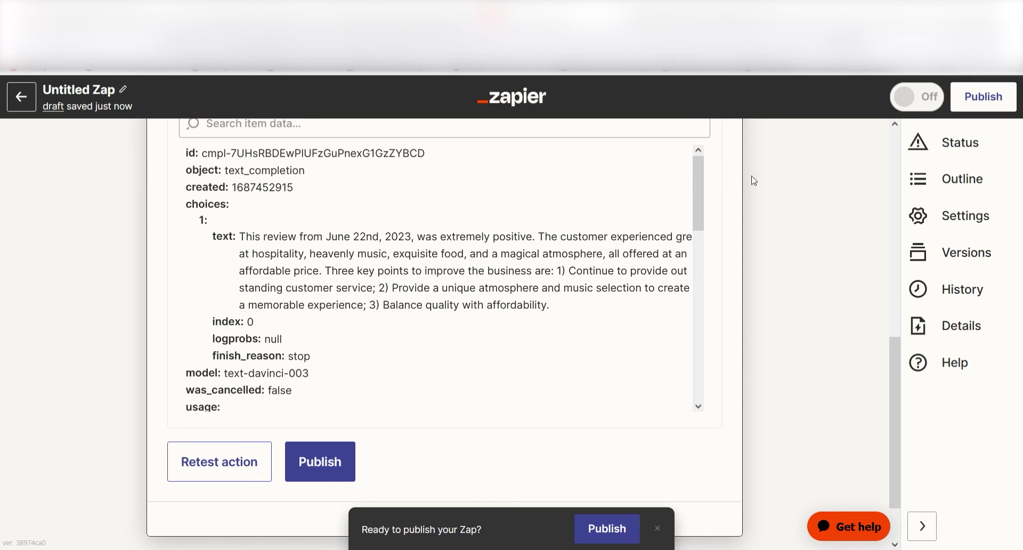
{"action": "left_click_drag", "start_coordinate": [700, 181], "coordinate": [700, 179]}
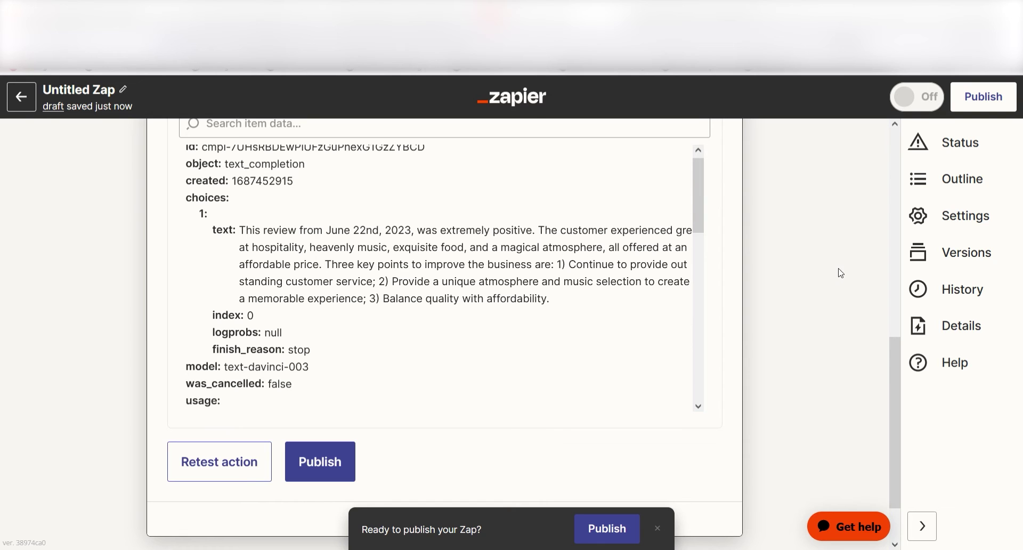
{"action": "left_click_drag", "start_coordinate": [893, 344], "coordinate": [914, 410]}
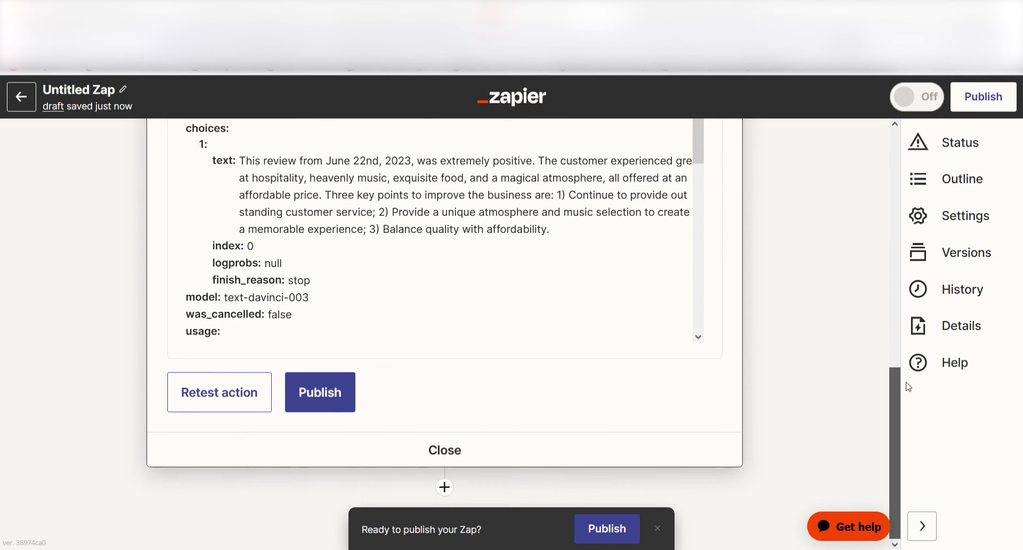
{"action": "left_click", "coordinate": [658, 528]}
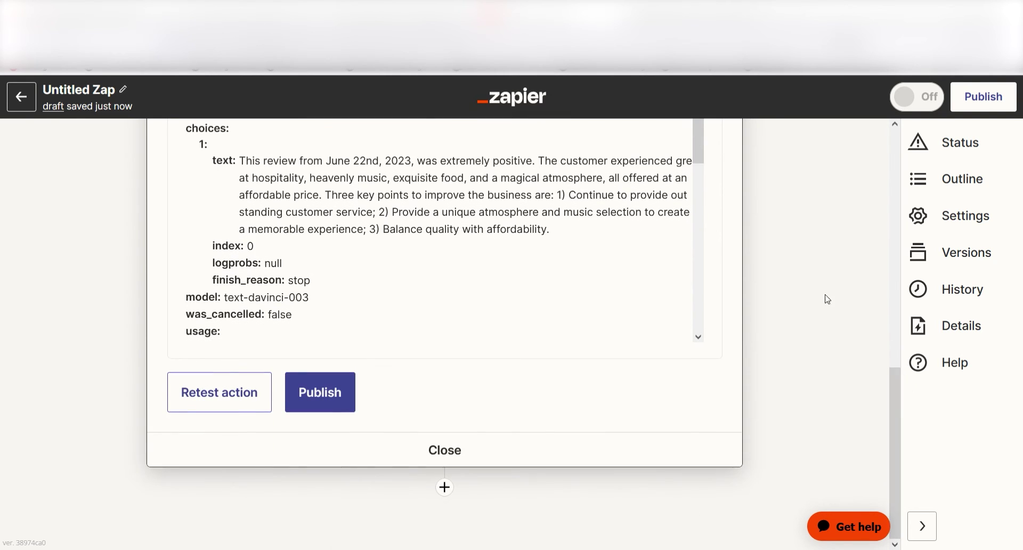
Step: Add a third step using Slack with the Send Channel Message event
{"action": "left_click", "coordinate": [446, 486]}
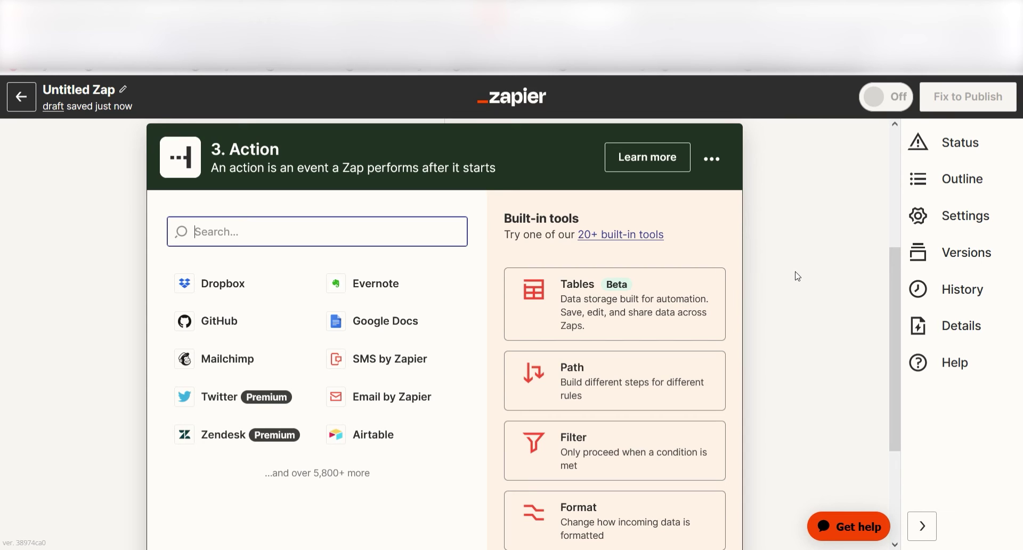
{"action": "type", "text": "slack"}
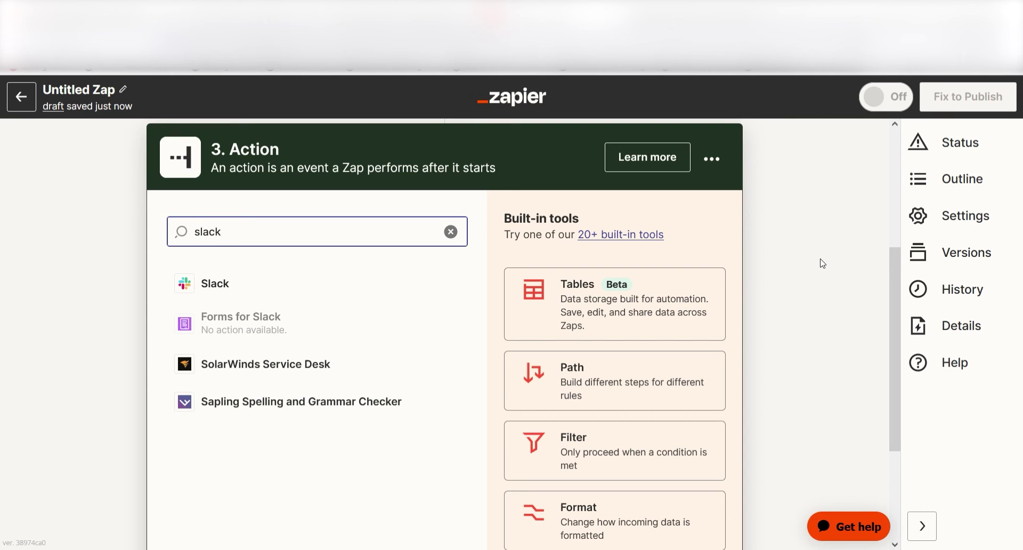
{"action": "left_click", "coordinate": [330, 283]}
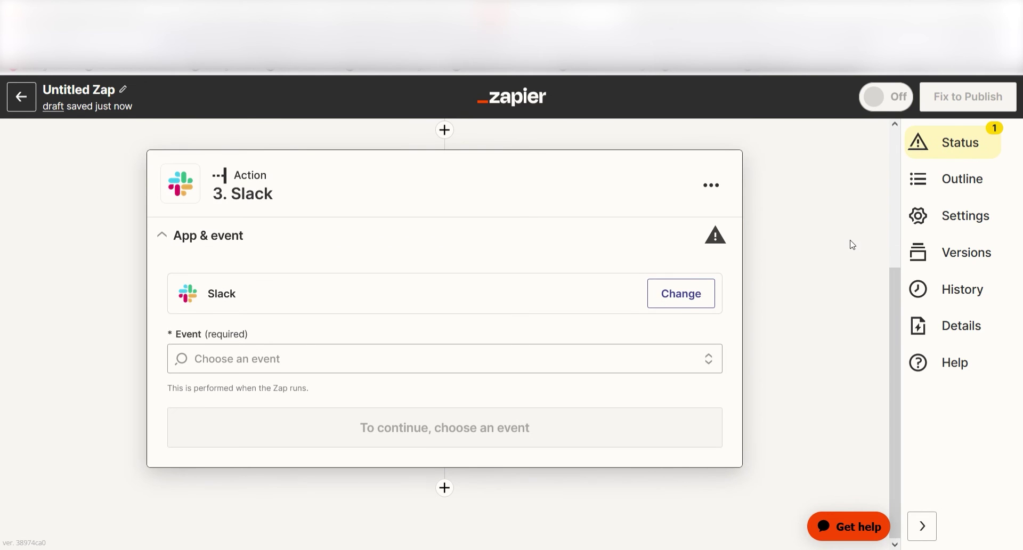
{"action": "left_click", "coordinate": [655, 359]}
{"action": "scroll", "coordinate": [356, 466], "scroll_direction": "down", "scroll_amount": 3}
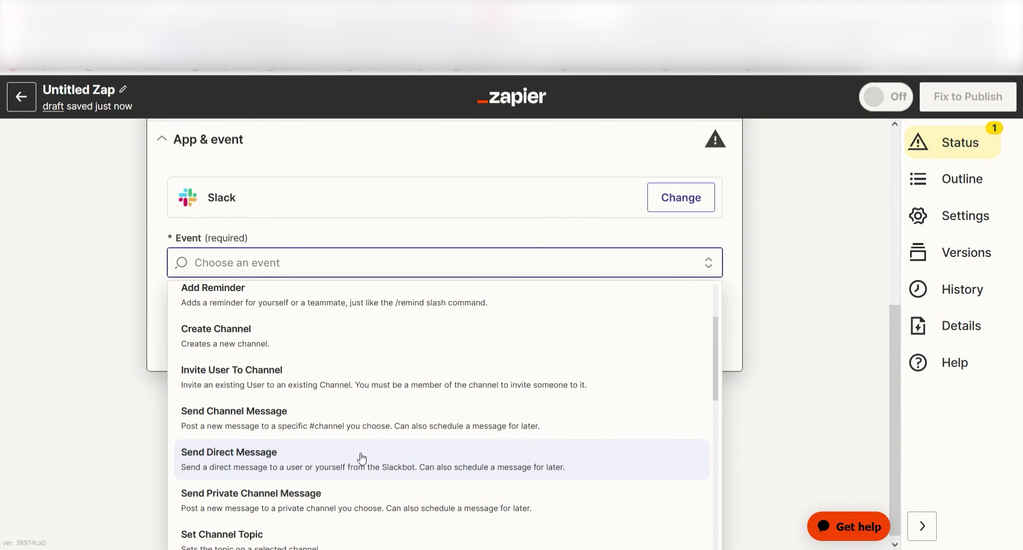
{"action": "left_click", "coordinate": [357, 323]}
{"action": "left_click", "coordinate": [655, 430]}
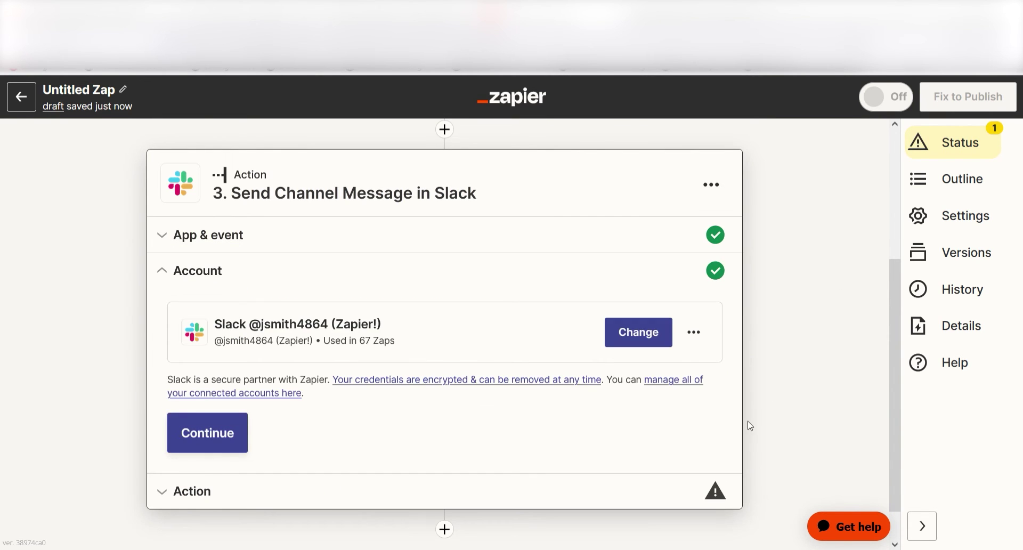
Step: Post to the random channel with the OpenAI Response as the message text
{"action": "left_click", "coordinate": [205, 433]}
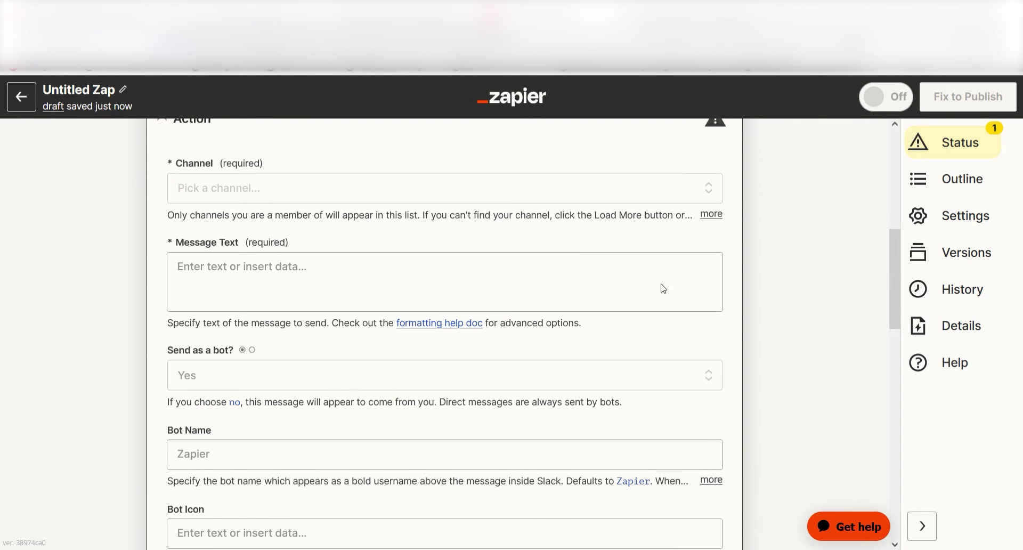
{"action": "left_click", "coordinate": [503, 197]}
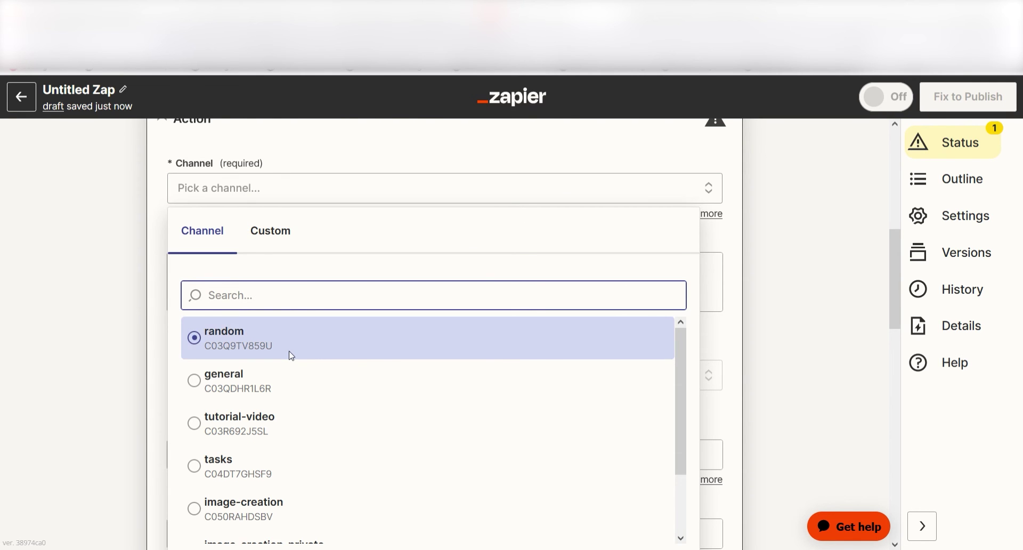
{"action": "left_click", "coordinate": [291, 354]}
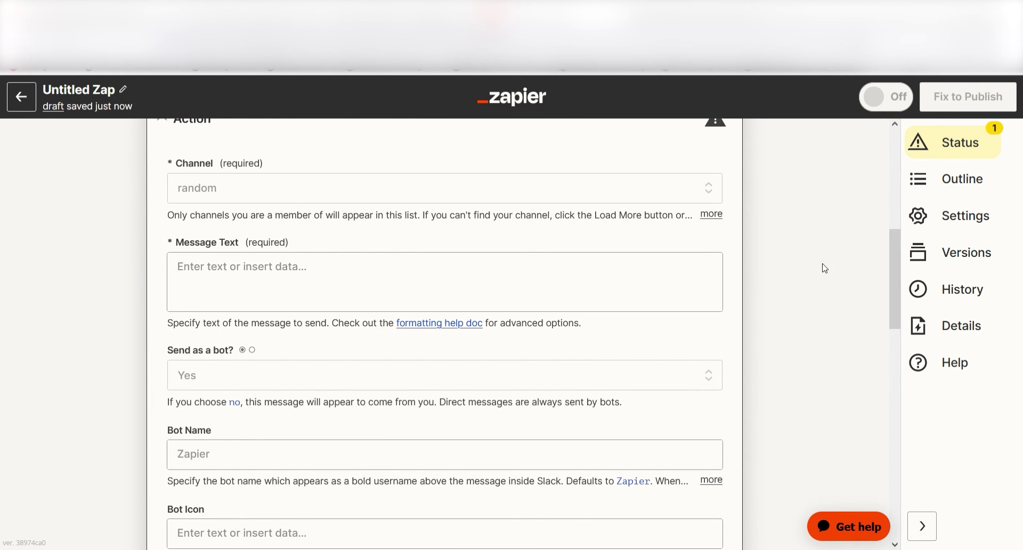
{"action": "left_click", "coordinate": [534, 269]}
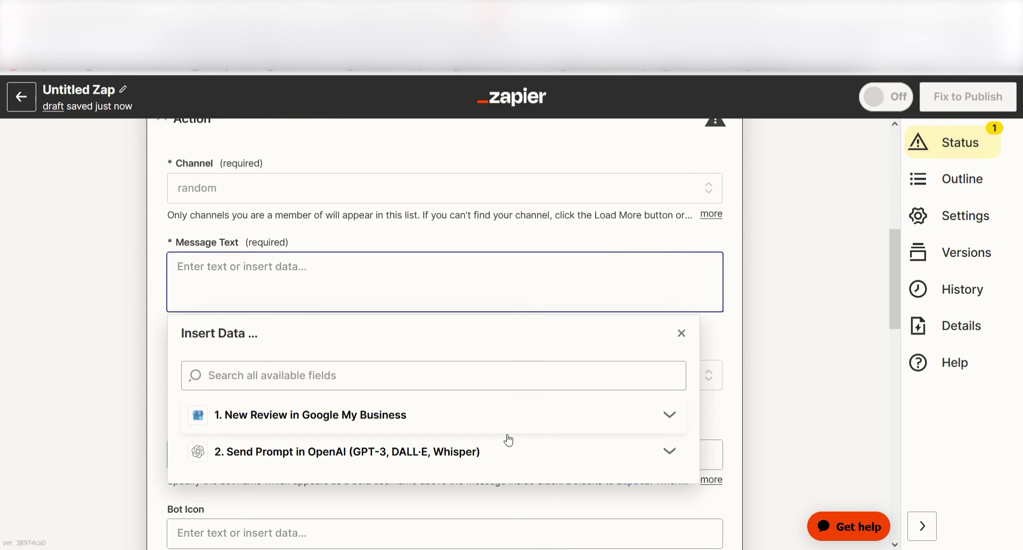
{"action": "left_click", "coordinate": [480, 453]}
{"action": "left_click", "coordinate": [450, 347]}
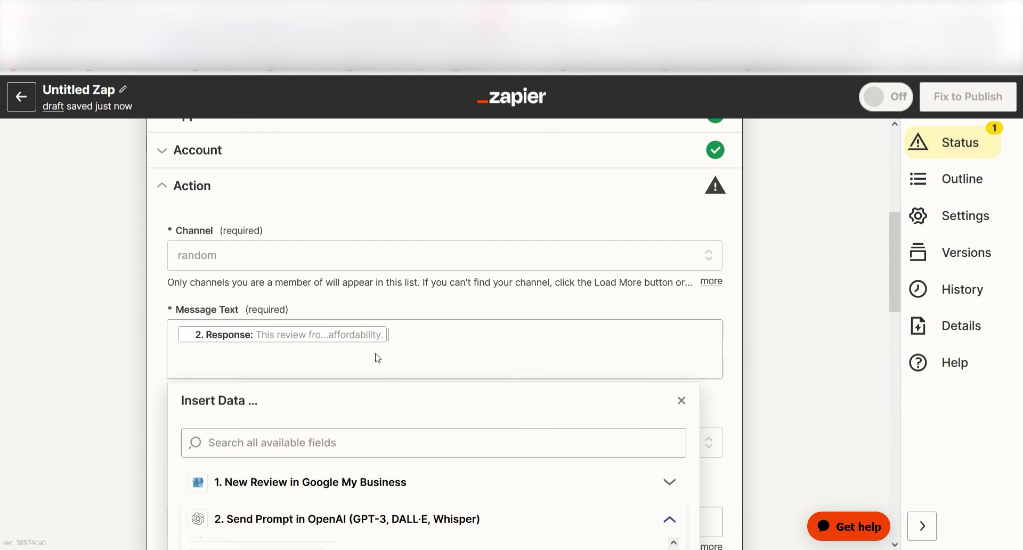
Step: Set the Slack bot name to 'Feedback Bot'
{"action": "left_click", "coordinate": [773, 333]}
{"action": "key", "text": "Tab"}
{"action": "key", "text": "Tab"}
{"action": "type", "text": "Feedback Bot"}
{"action": "left_click_drag", "start_coordinate": [895, 290], "coordinate": [893, 448]}
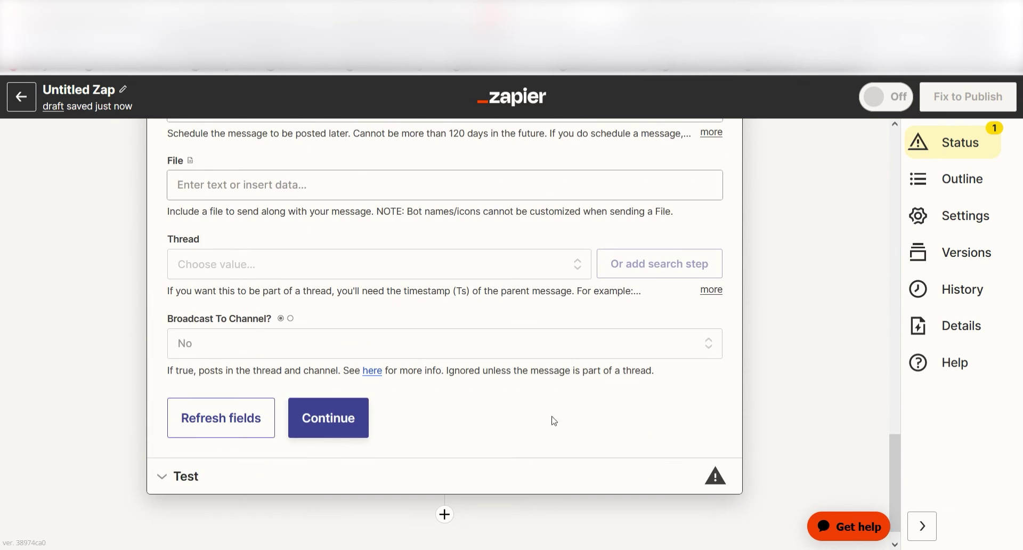
Step: Confirm the Slack message settings and send a test review summary to the random channel as Feedback Bot
{"action": "left_click", "coordinate": [331, 417]}
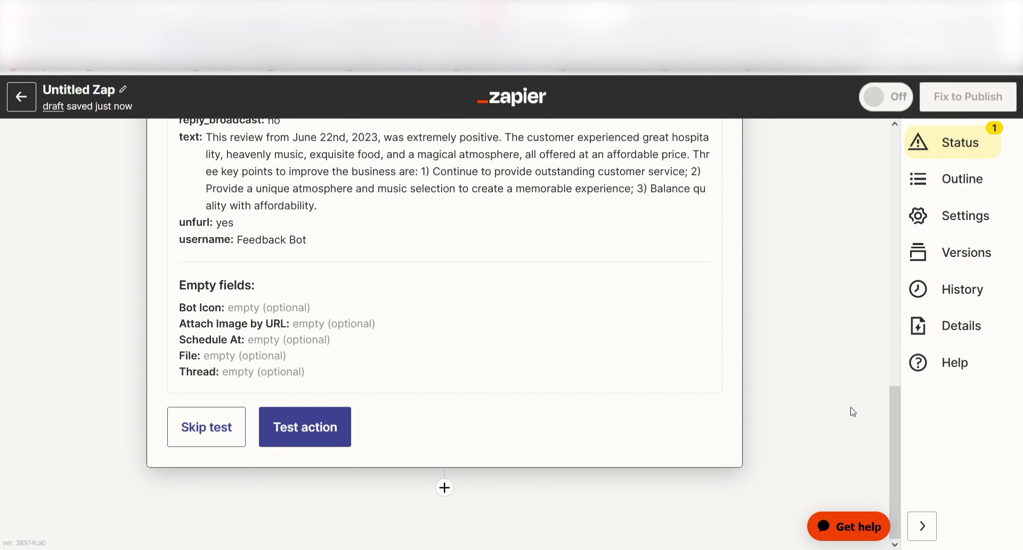
{"action": "left_click", "coordinate": [312, 438]}
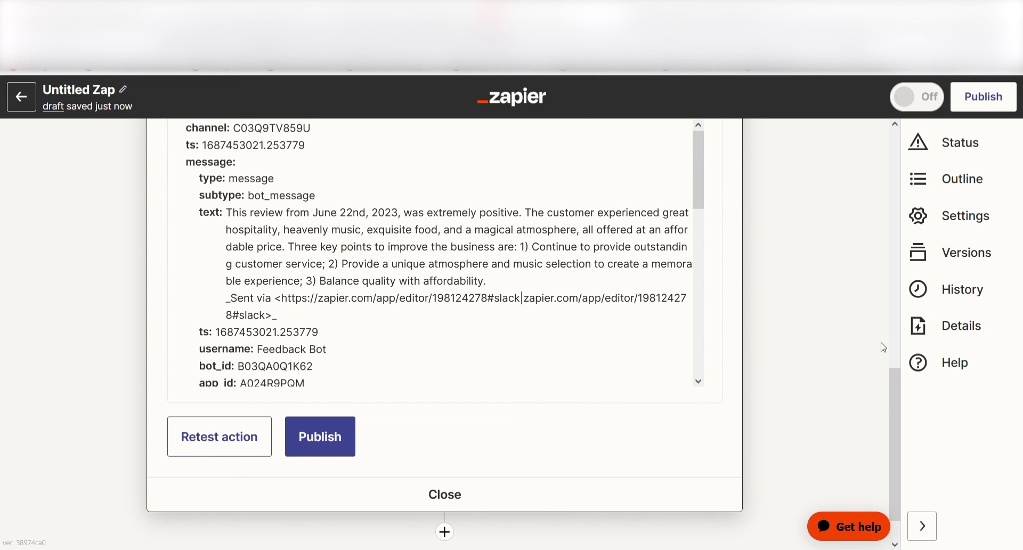
{"action": "left_click", "coordinate": [969, 109]}
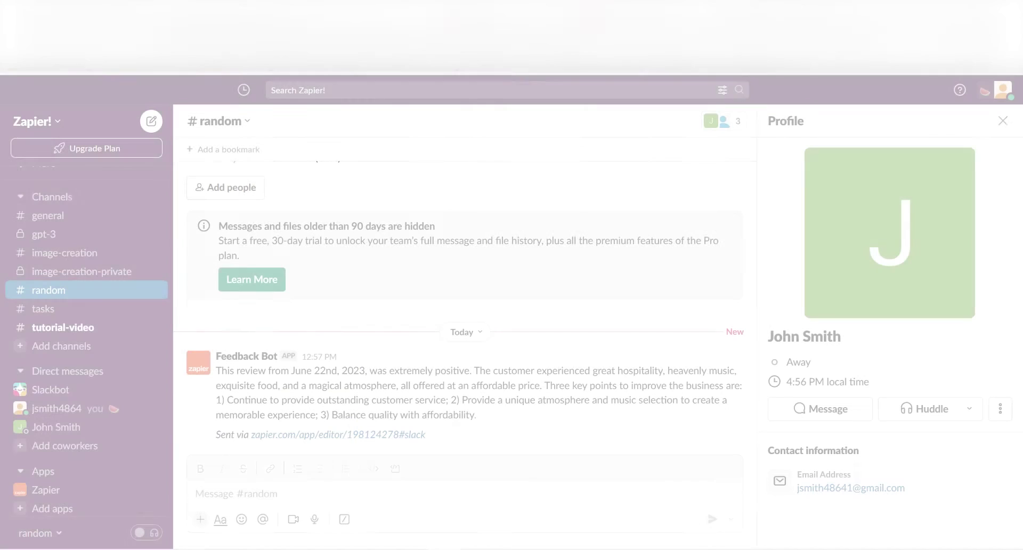